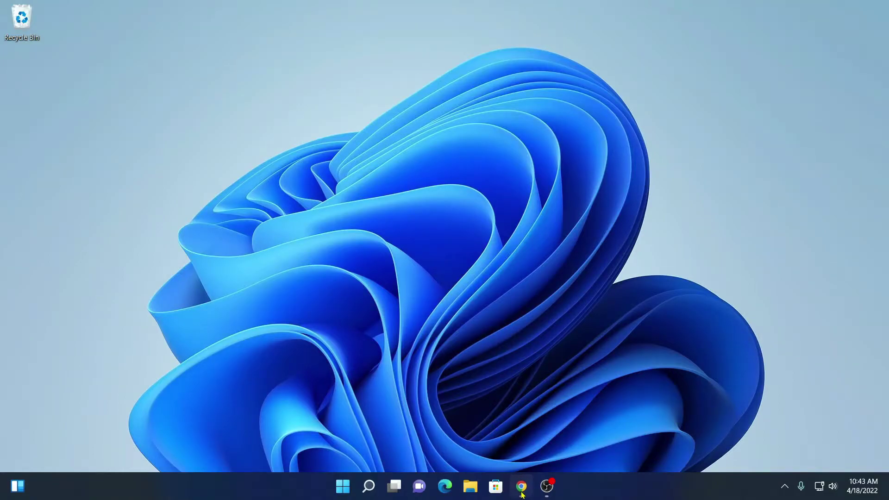
- Bring up the 4DDiG product page in Chrome and scroll down through it
left_click(522, 495)
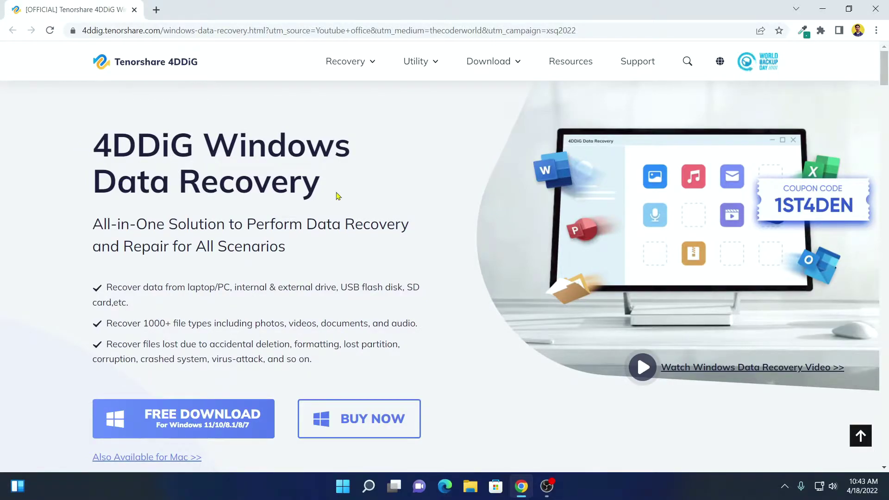
scroll(444, 202, "down", 5)
scroll(486, 203, "down", 6)
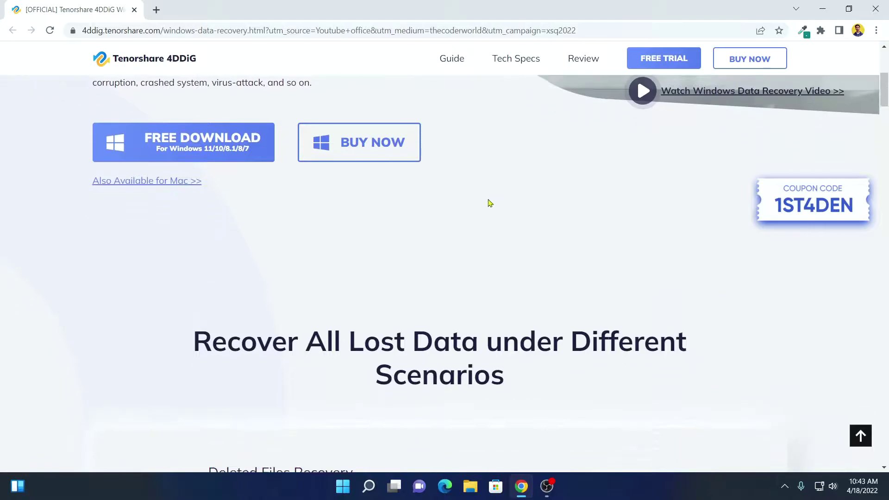
scroll(491, 203, "down", 1)
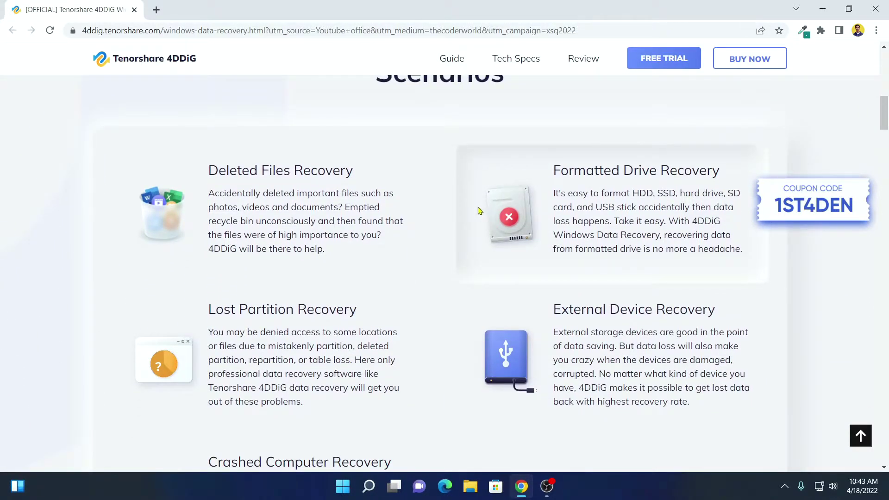
scroll(458, 240, "down", 1)
scroll(454, 243, "down", 6)
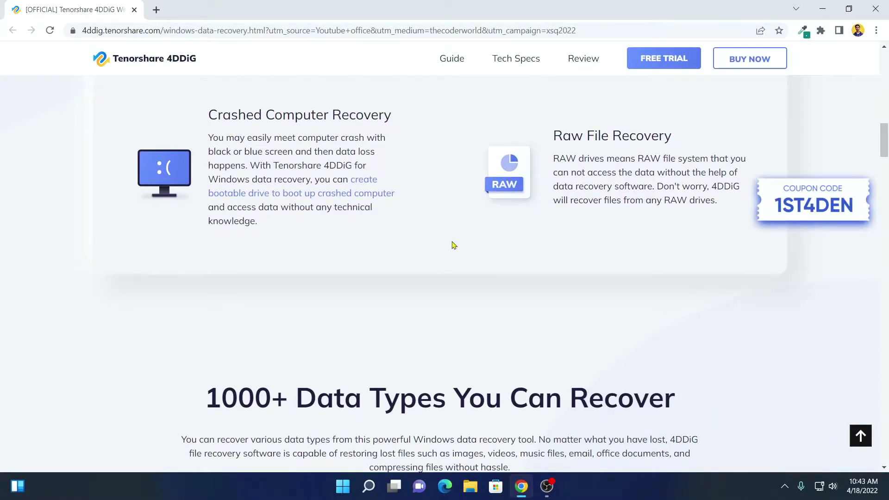
scroll(454, 246, "down", 5)
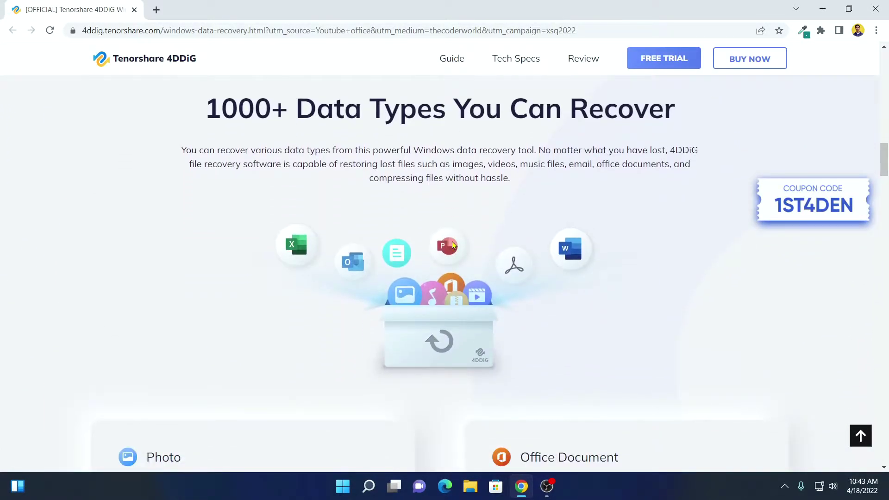
scroll(452, 245, "down", 4)
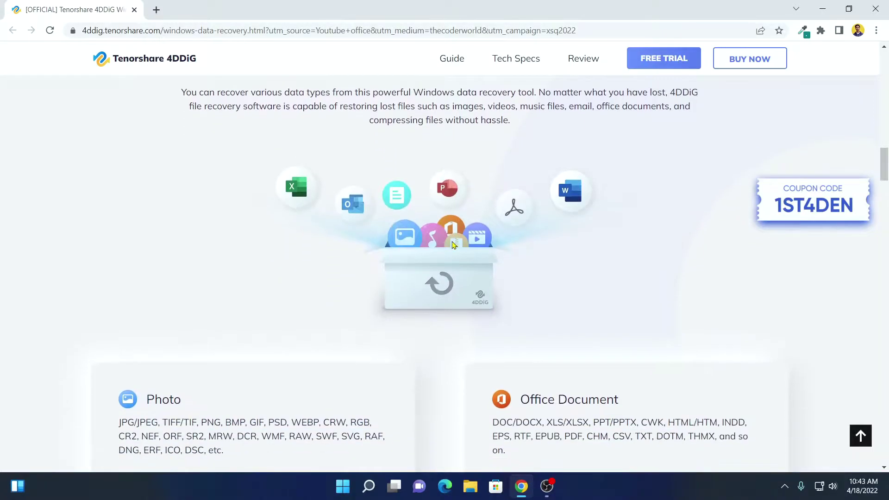
scroll(324, 271, "down", 1)
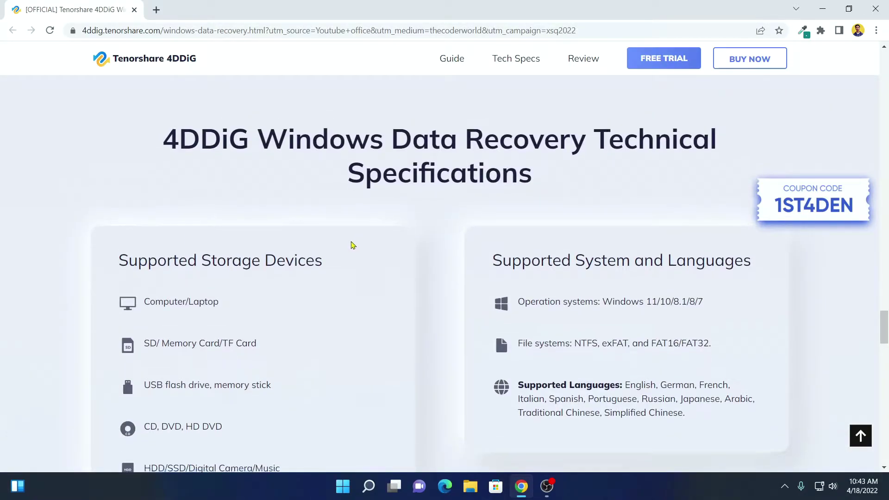
scroll(324, 253, "down", 1)
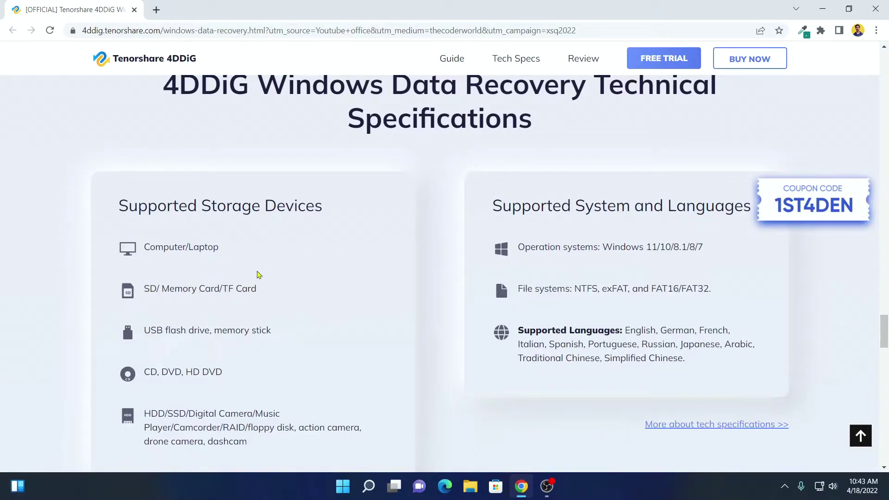
scroll(264, 326, "down", 2)
- Back near the top, download the free 4DDiG for Windows installer and open its download options
scroll(363, 264, "up", 10)
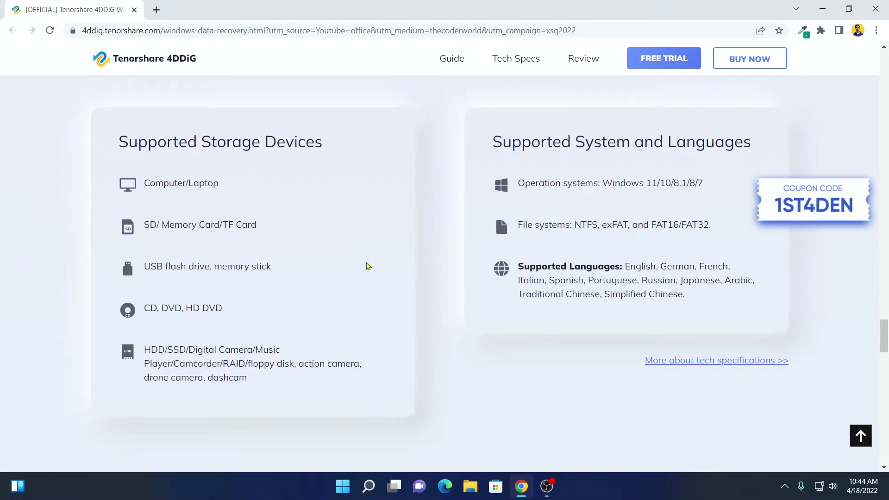
scroll(460, 239, "up", 20)
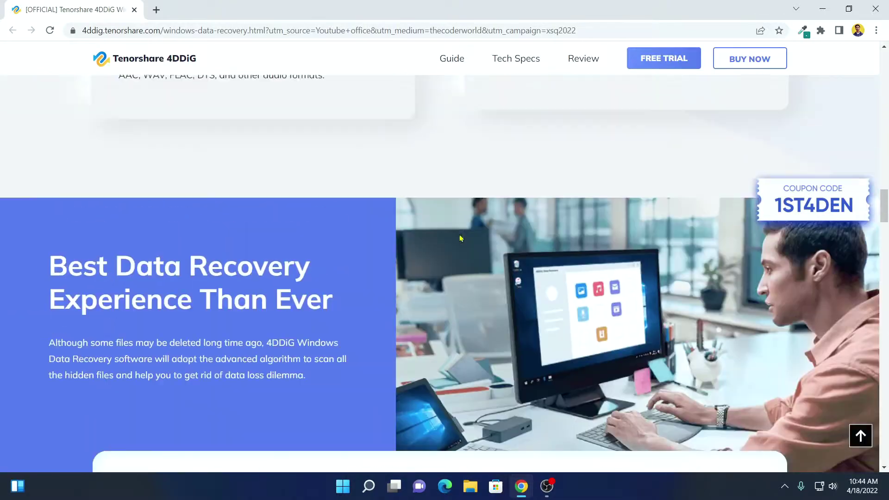
scroll(462, 233, "up", 10)
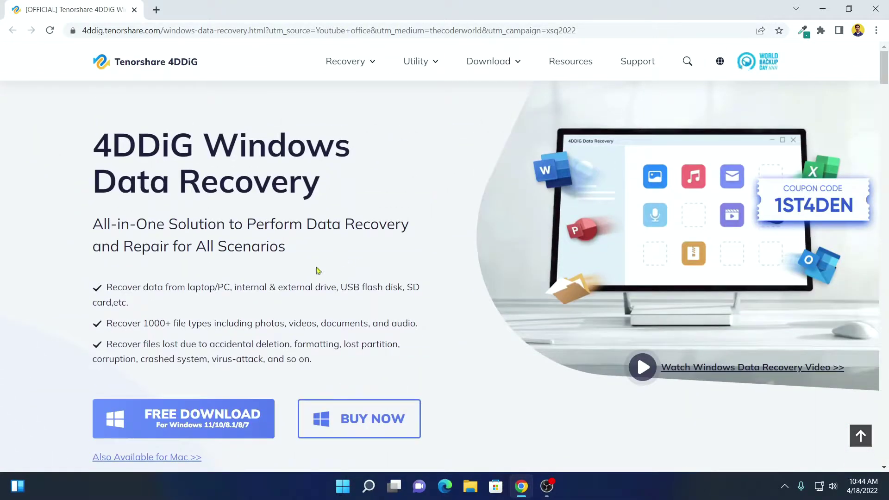
left_click(269, 422)
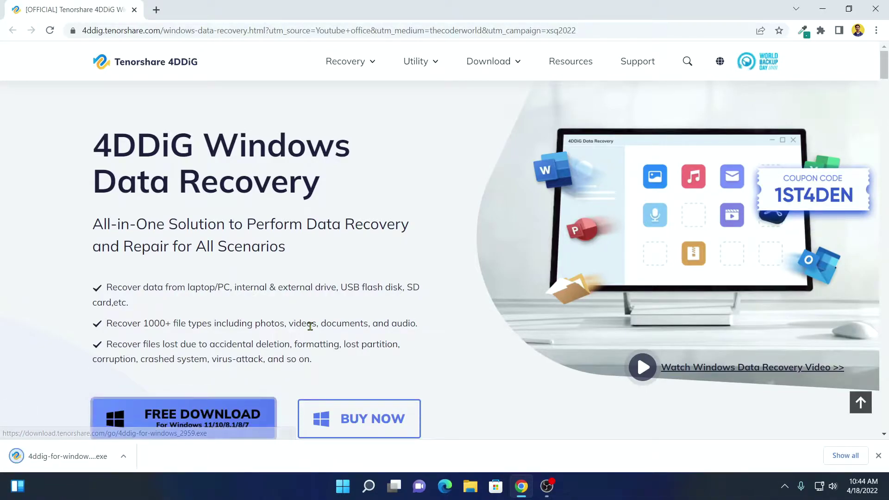
left_click(124, 456)
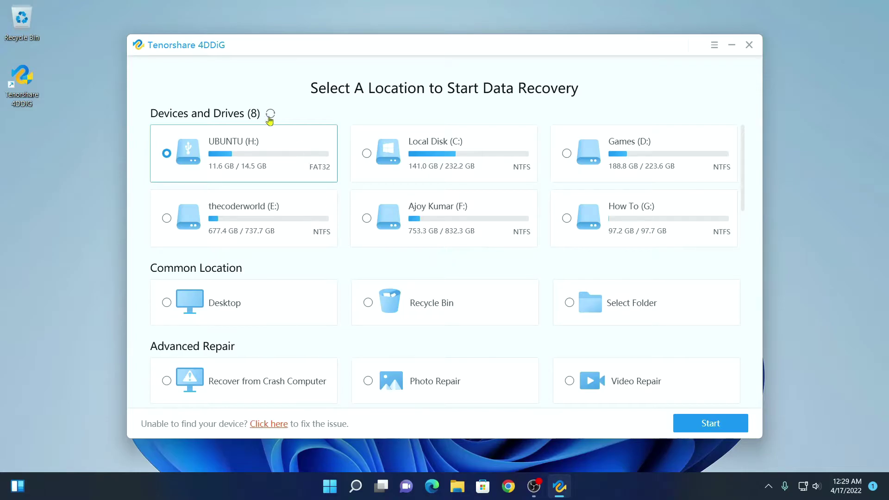
- Refresh the drive list, check and dismiss the device help, then select Local Disk (C:)
left_click(270, 114)
left_click(281, 429)
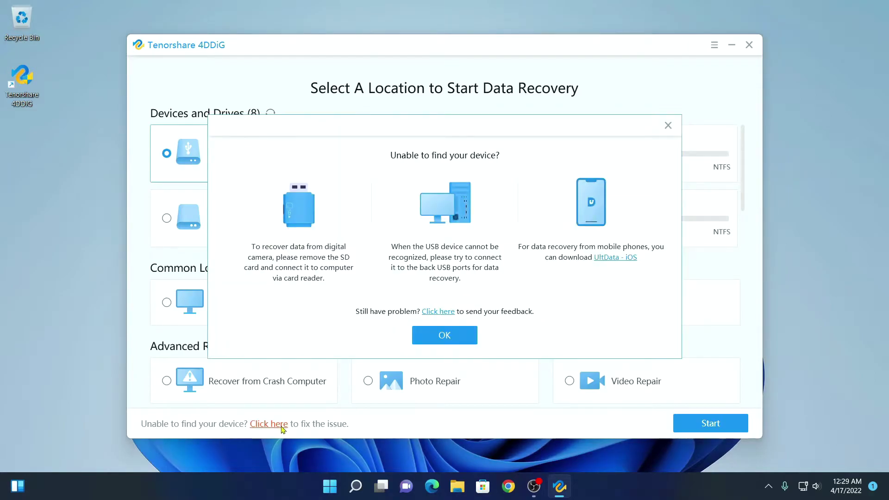
left_click(446, 337)
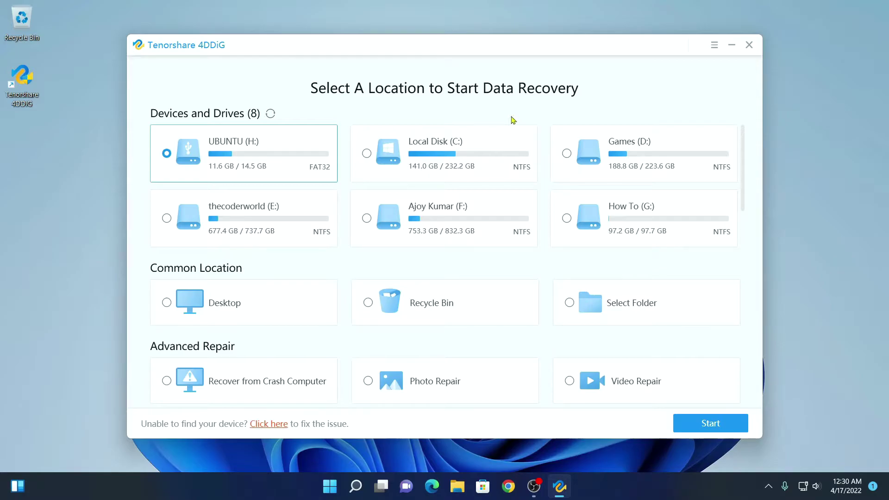
left_click(510, 153)
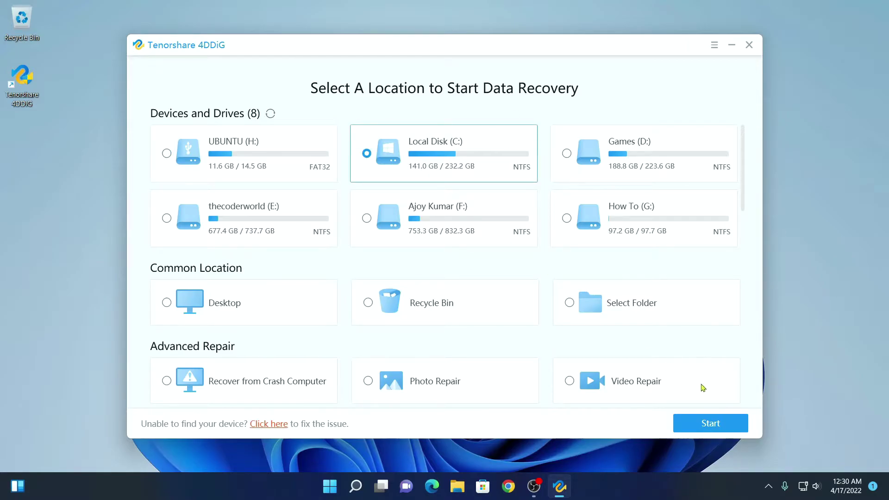
- On the file-type screen, try Photo and Video, then tick All File Types and scan Local Disk (C:)
left_click(720, 430)
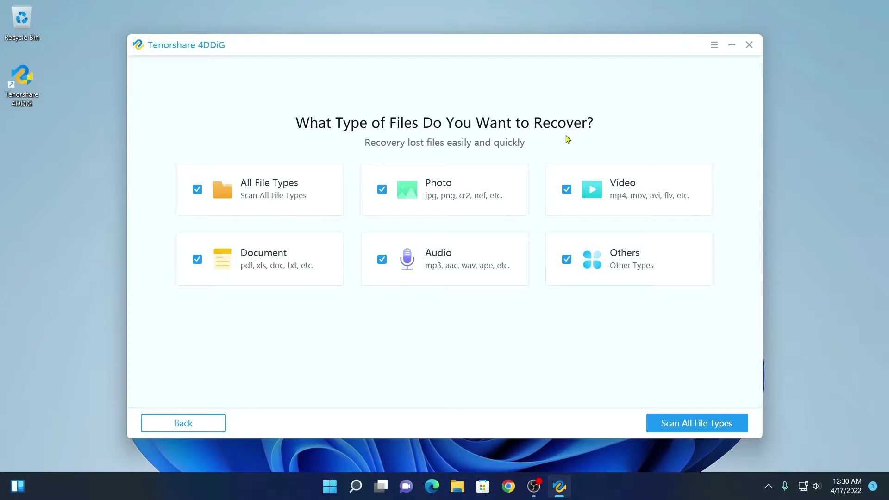
left_click(195, 194)
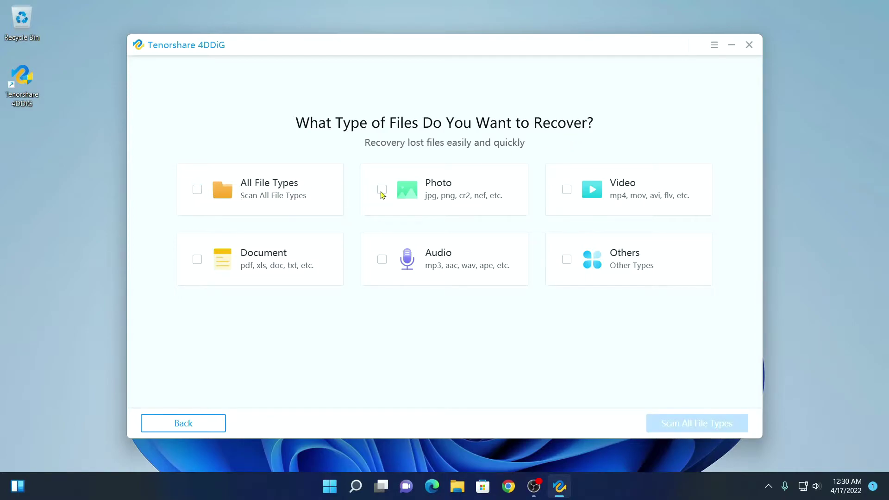
left_click(382, 191)
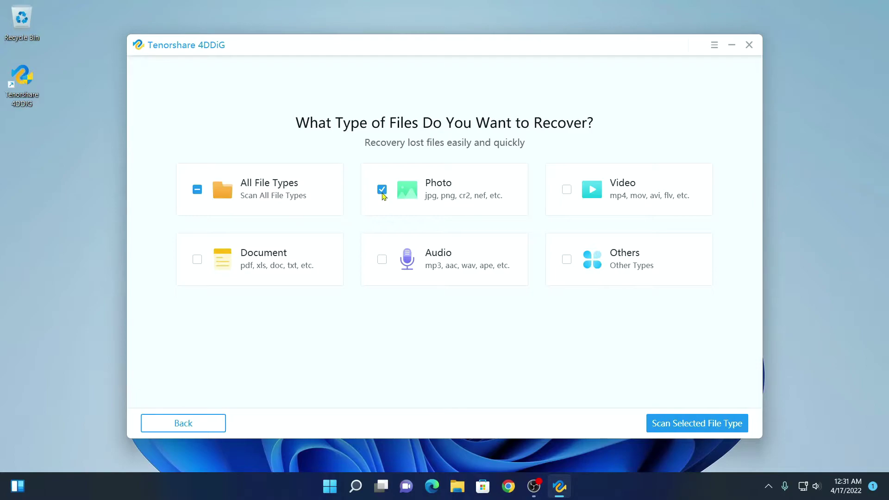
left_click(566, 190)
left_click(382, 190)
left_click(336, 211)
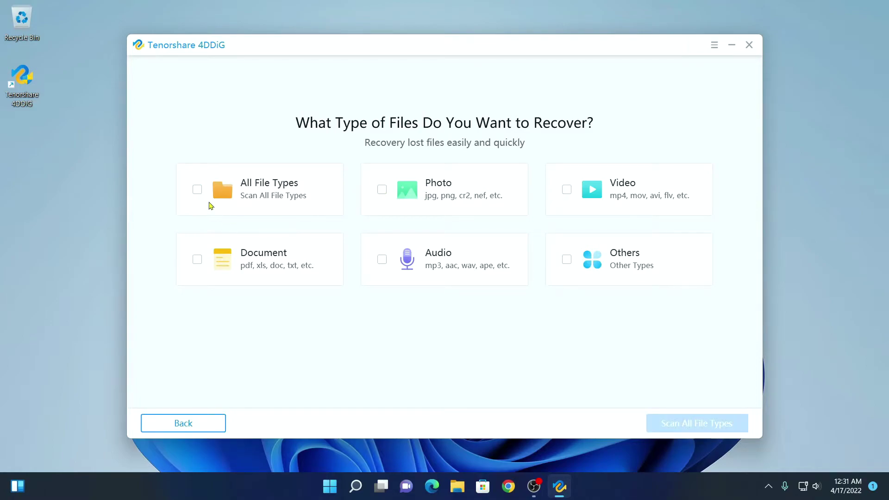
left_click(199, 190)
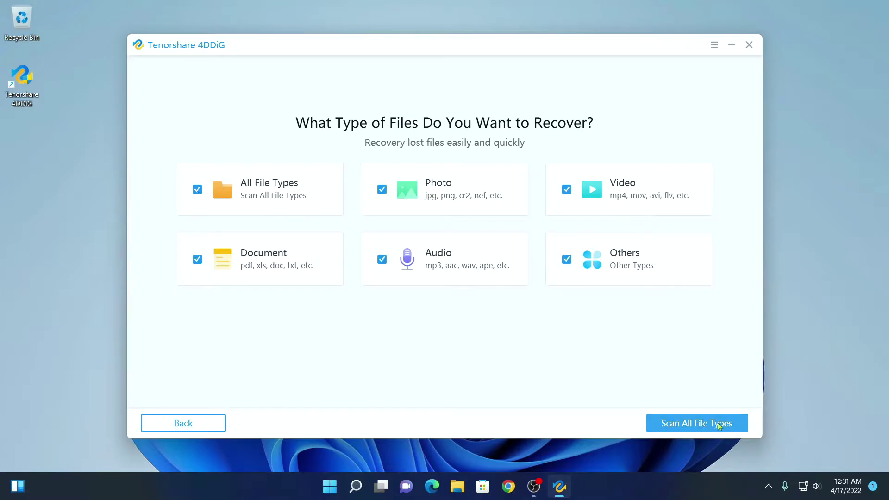
left_click(735, 428)
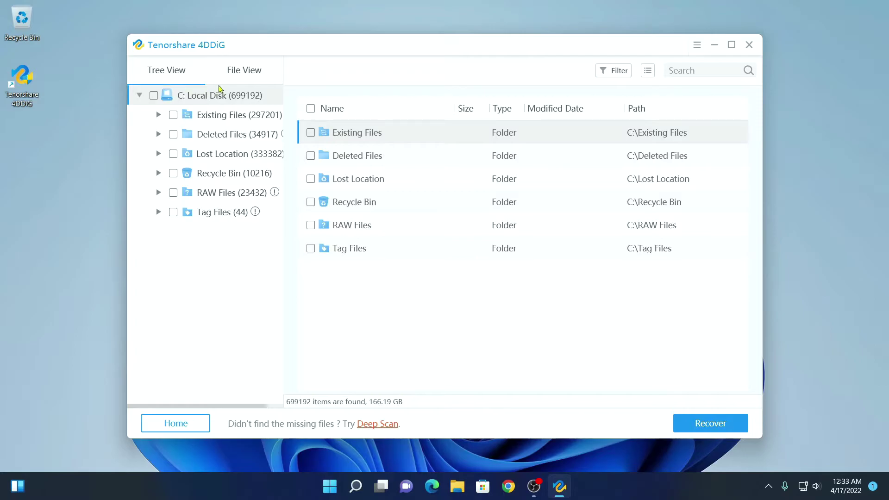
- Switch results to File View, expand Photo, and open the JPG (24381) folder
left_click(245, 76)
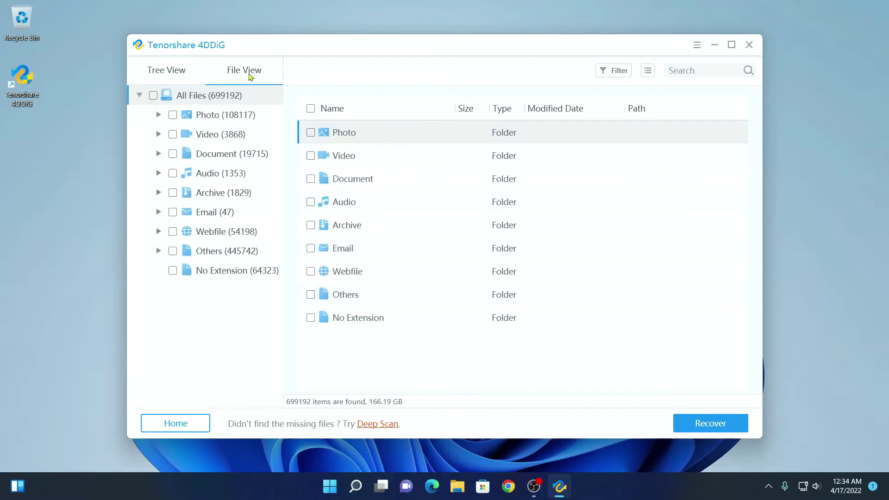
left_click(178, 71)
left_click(239, 70)
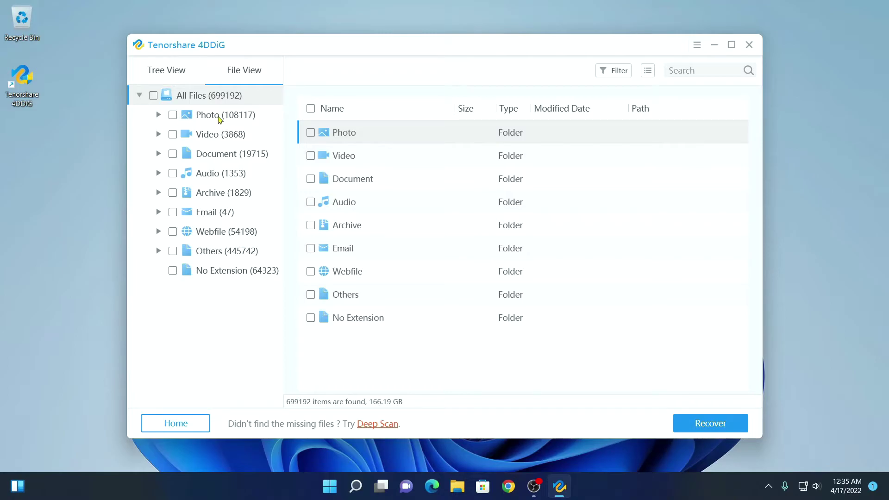
left_click(210, 118)
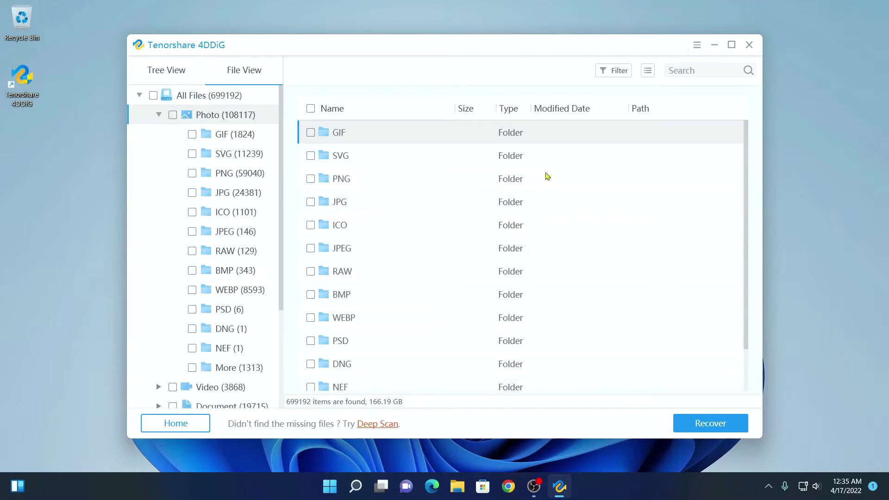
scroll(547, 176, "down", 2)
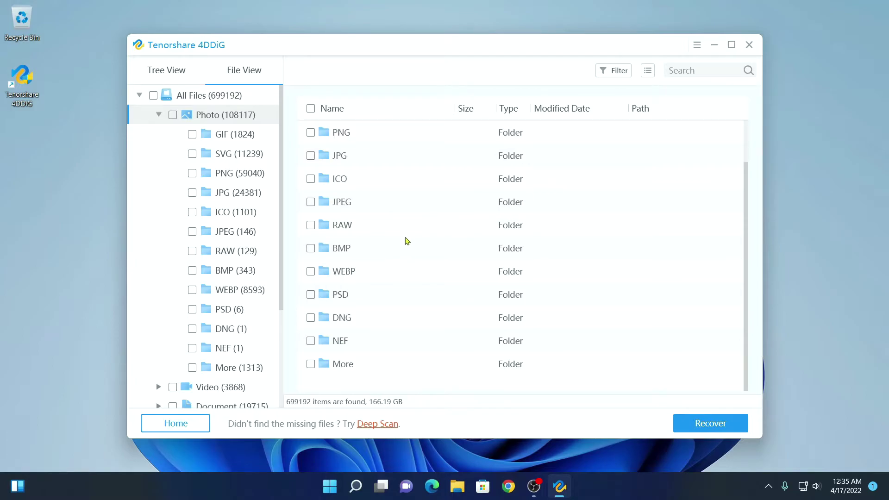
scroll(407, 241, "up", 2)
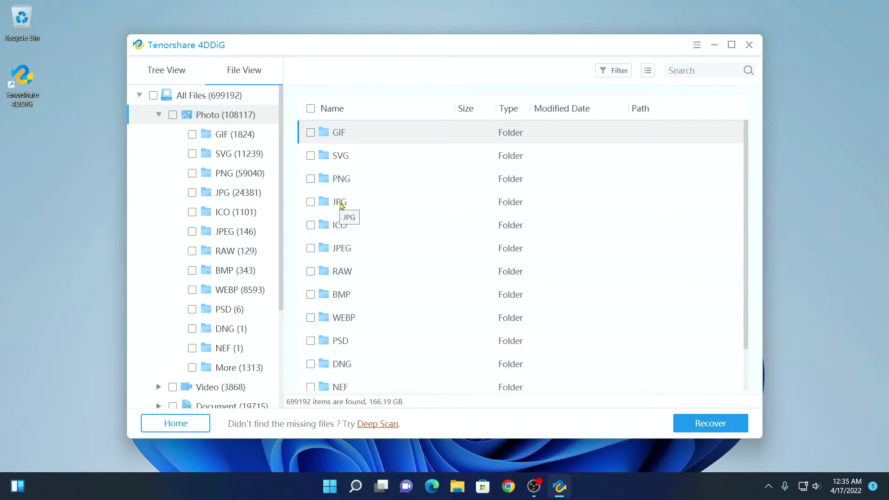
double_click(340, 203)
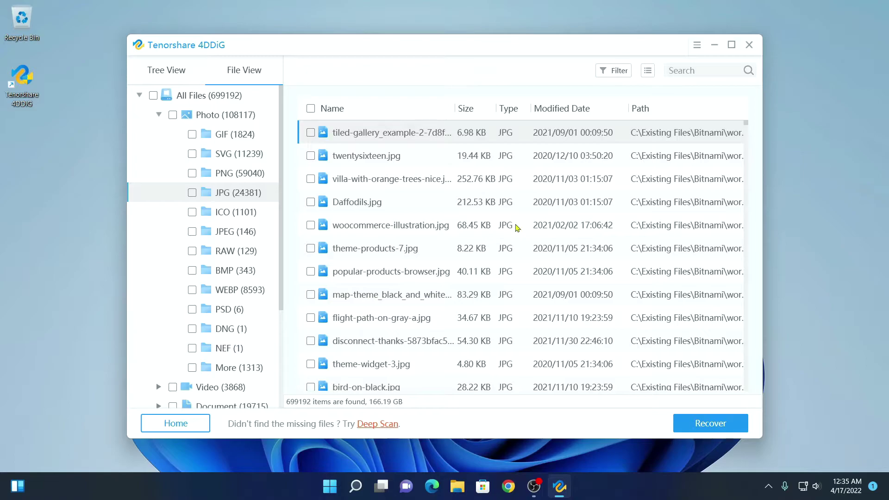
- List the PNG (59040) files, then mark and unmark all files so none are selected
left_click(221, 178)
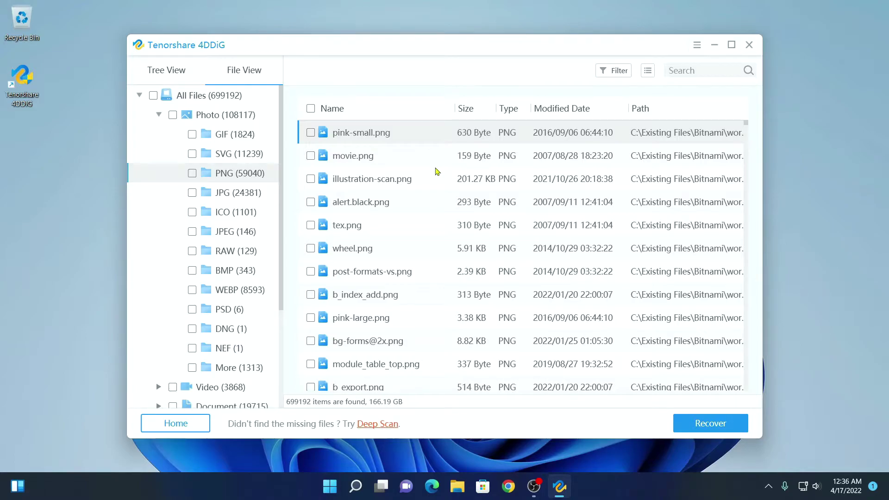
scroll(435, 171, "down", 10)
scroll(434, 357, "down", 5)
left_click(153, 96)
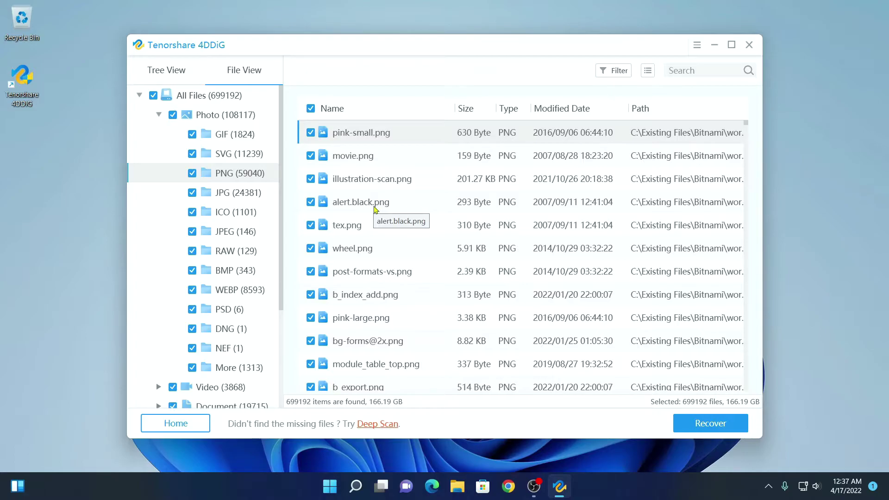
key("space")
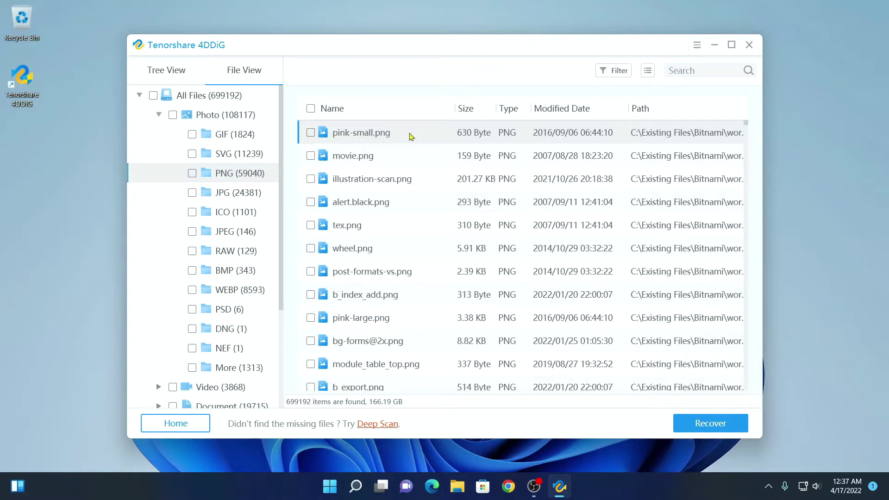
- Switch the file list to Preview layout, mark pink-small.png, and start its recovery
left_click(648, 70)
left_click(654, 130)
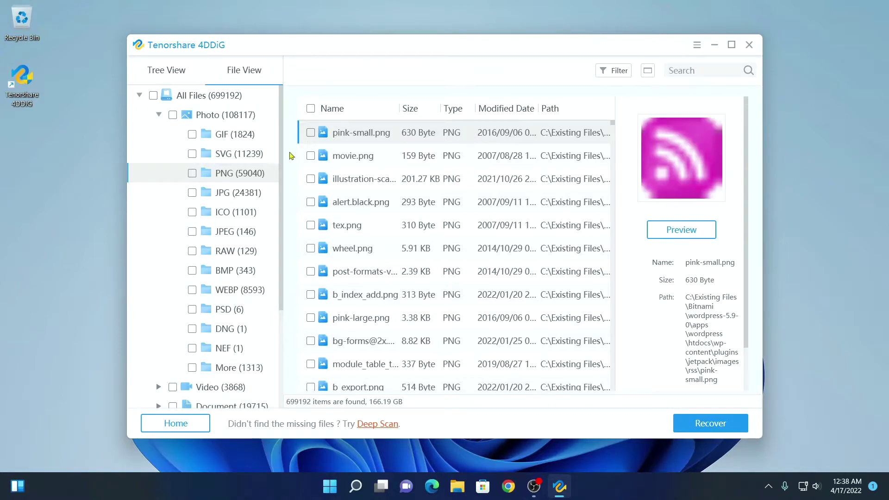
left_click(311, 133)
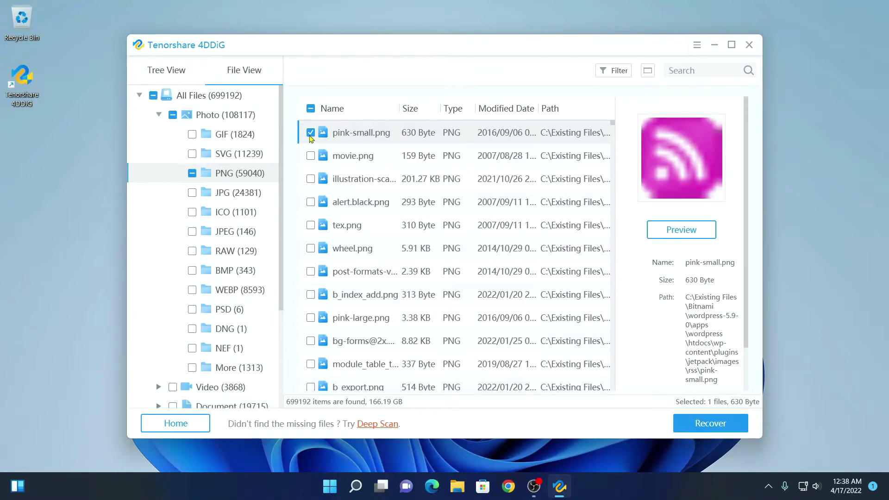
left_click(734, 426)
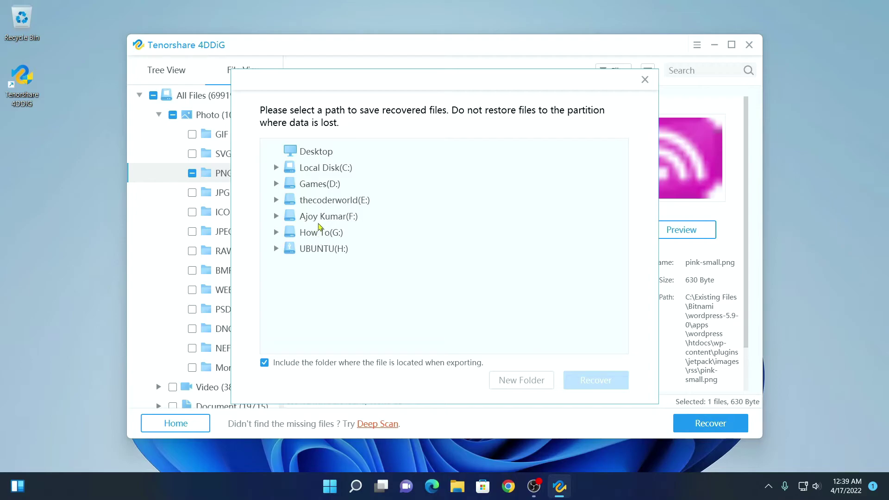
- Save pink-small.png into a new folder named 'Recovered Files' on thecoderworld (E:)
left_click(332, 203)
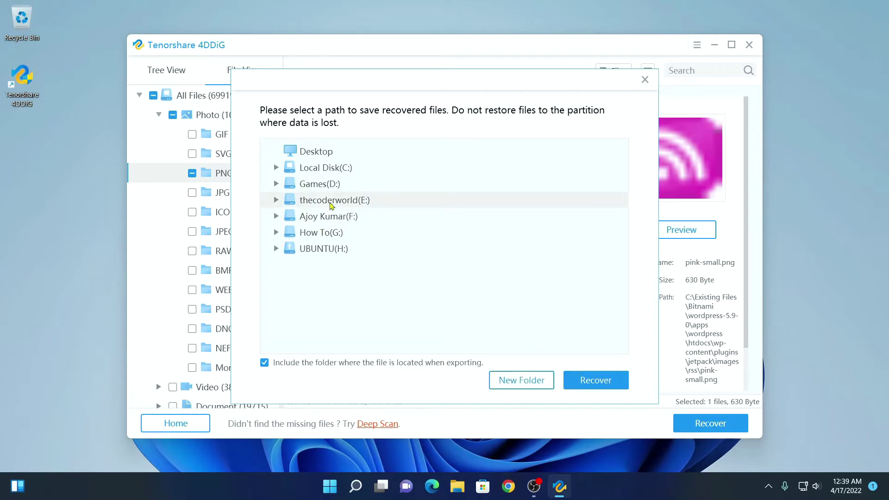
left_click(529, 383)
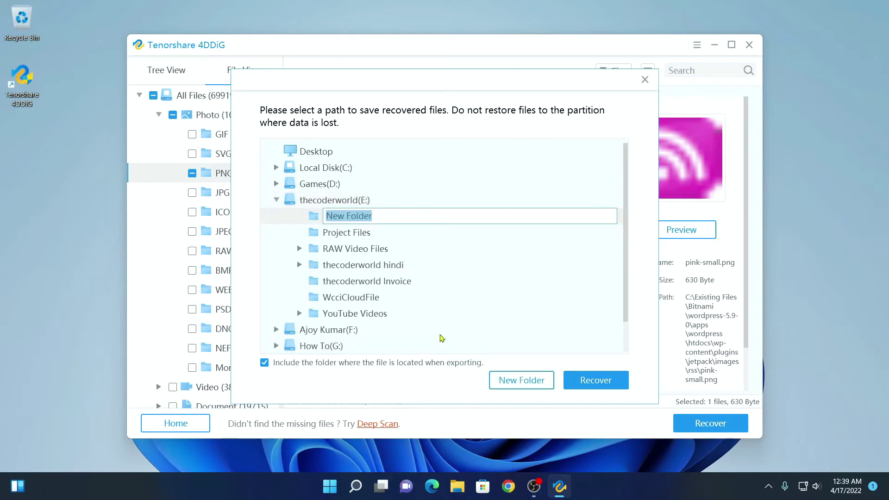
key("BackSpace")
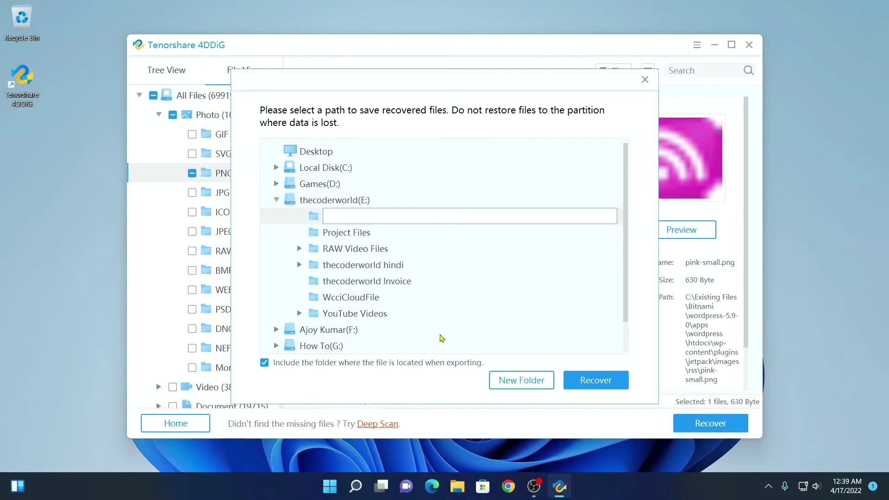
type("Recovered Files")
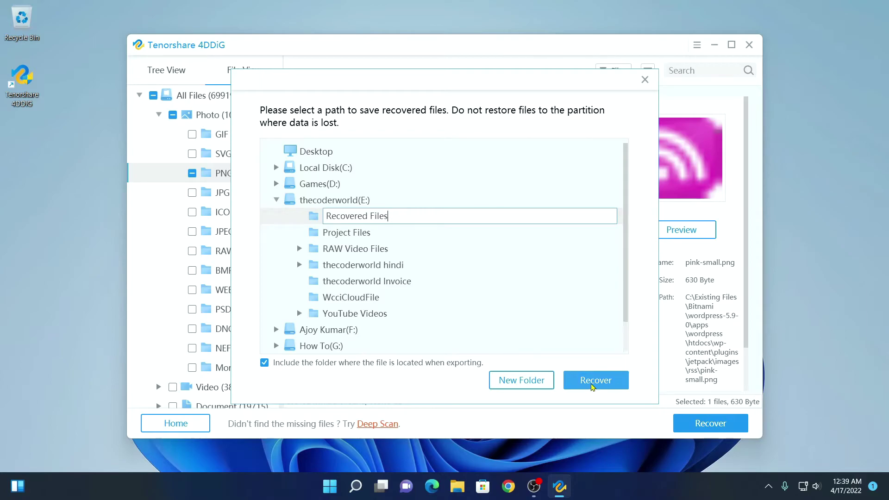
left_click(592, 385)
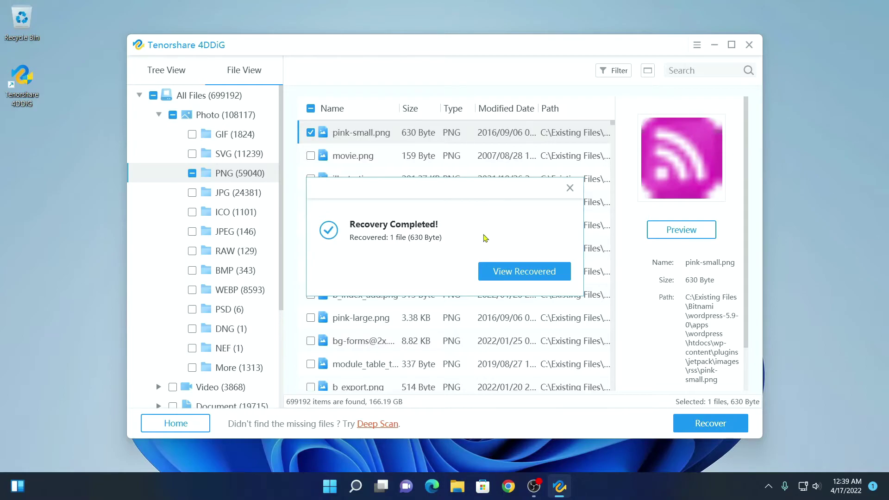
- View the recovery in File Explorer, drilling into All Files\Photo\PNG to find pink-small
left_click(524, 278)
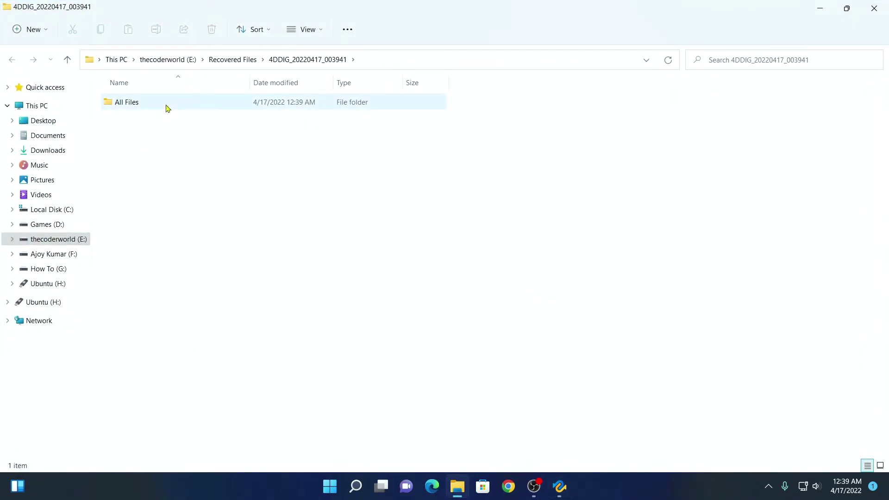
double_click(168, 108)
left_click(168, 109)
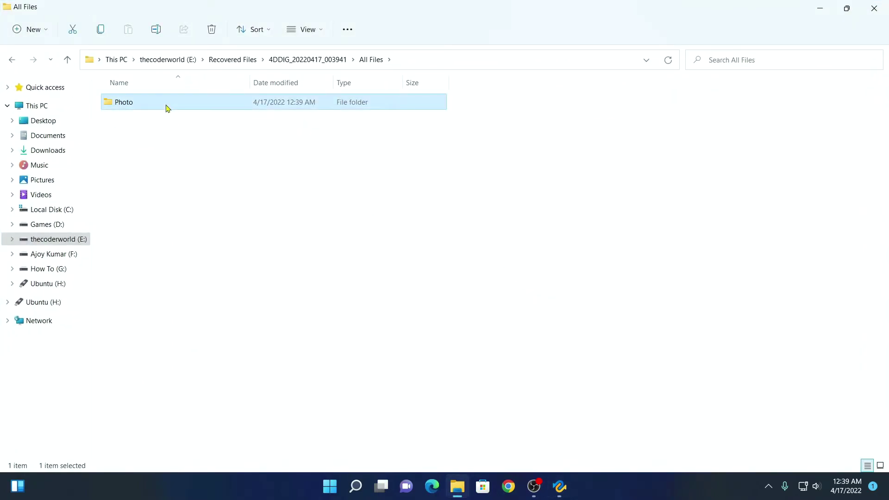
double_click(167, 109)
double_click(168, 108)
left_click(431, 59)
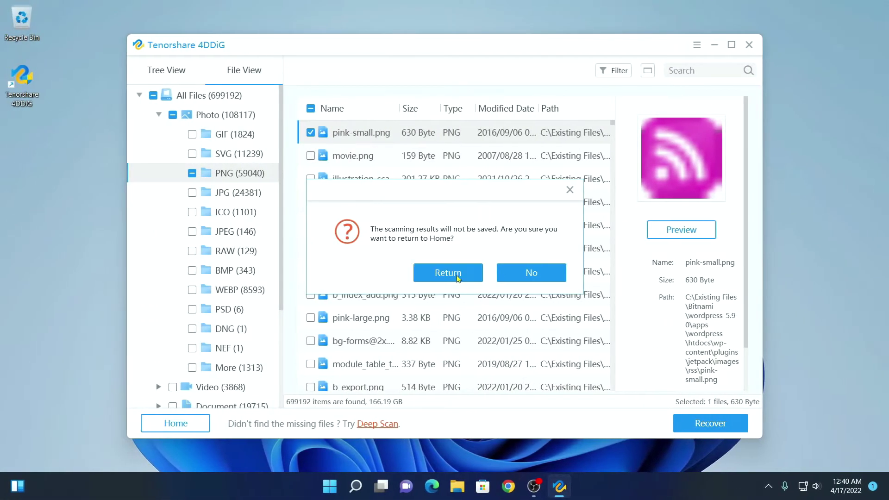
- Return to Home, use Select Folder to pick E:\YouTube Videos, and proceed to file types
left_click(456, 275)
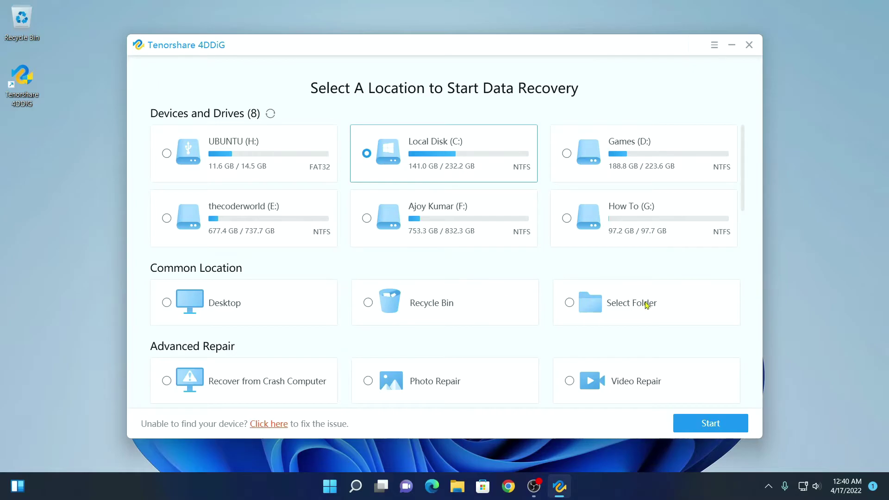
left_click(638, 308)
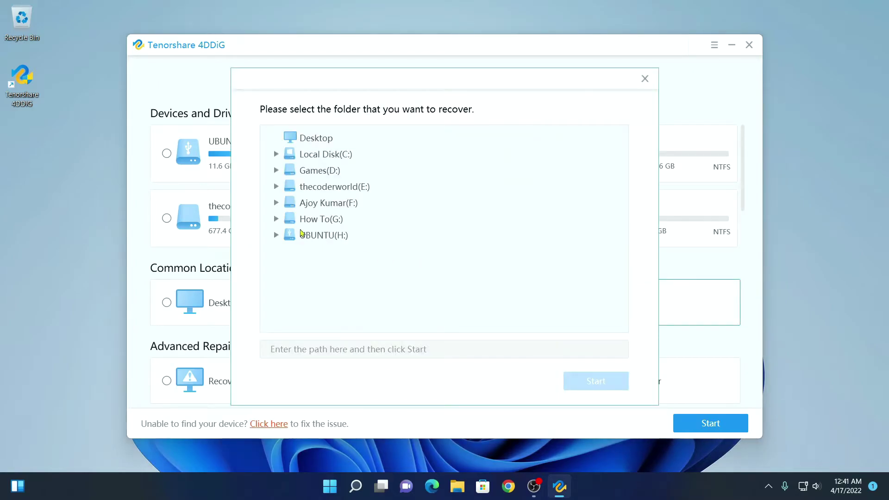
left_click(276, 187)
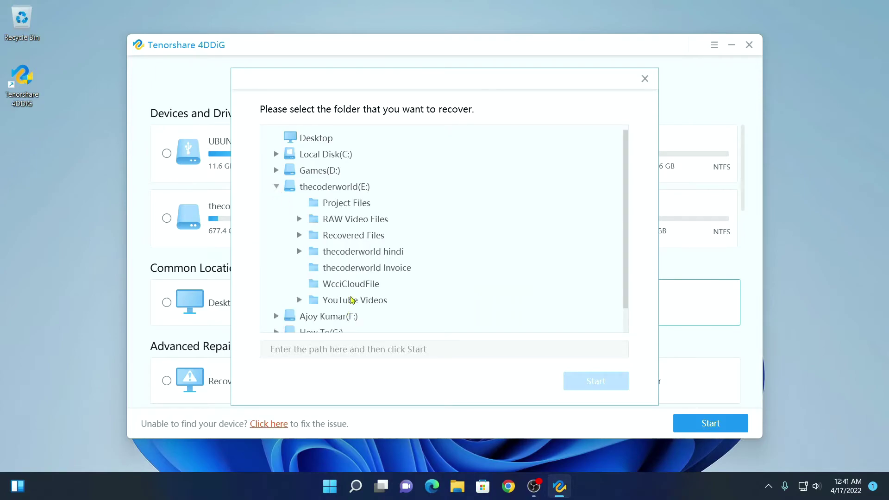
left_click(355, 301)
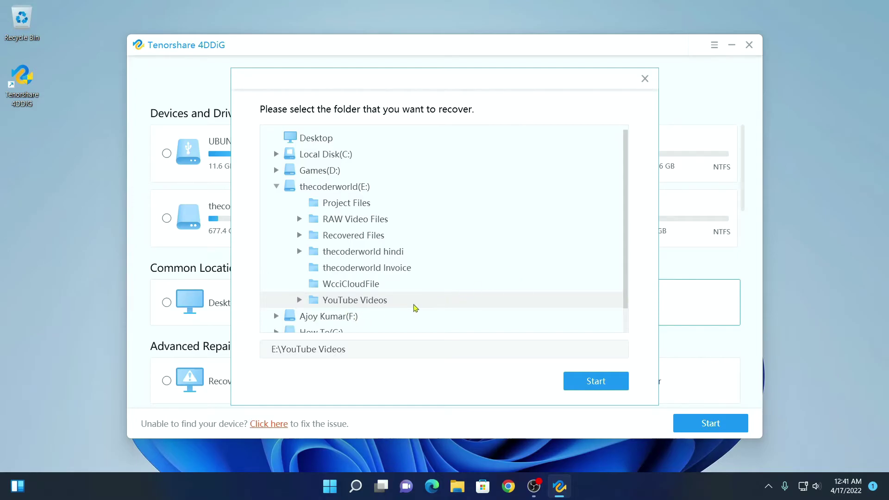
left_click(597, 383)
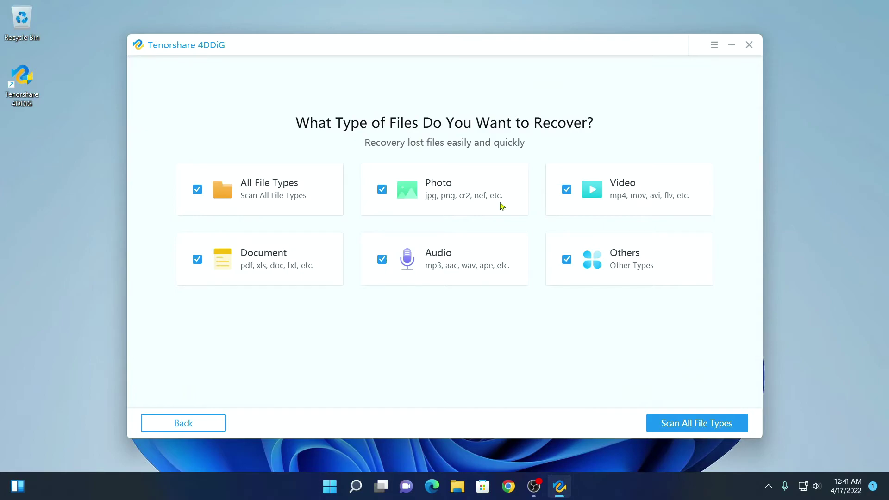
- Untick all types, check only Video, and scan E:\YouTube Videos
left_click(197, 190)
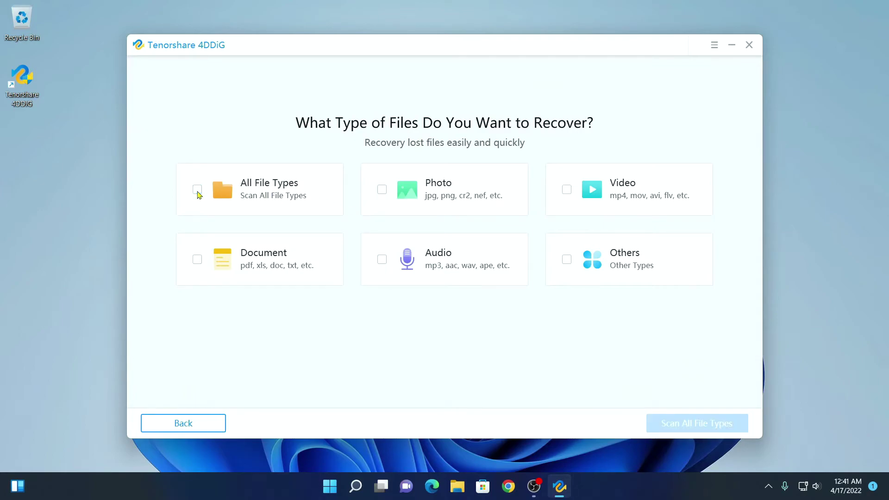
left_click(567, 190)
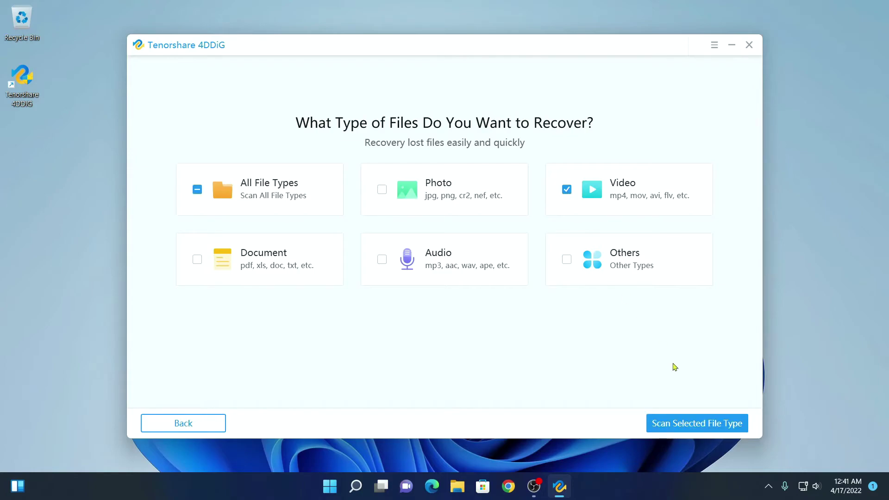
left_click(720, 430)
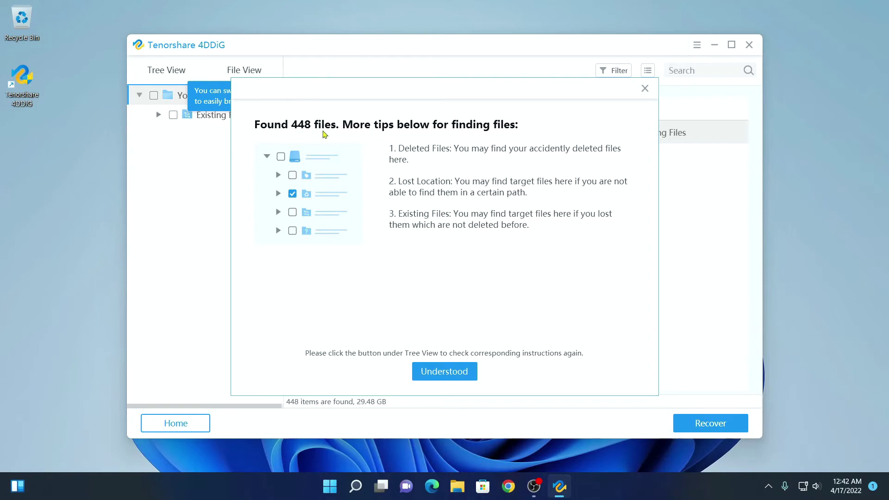
- Dismiss the scan tips and open Existing Files, then the YouTube Videos folder
left_click(448, 376)
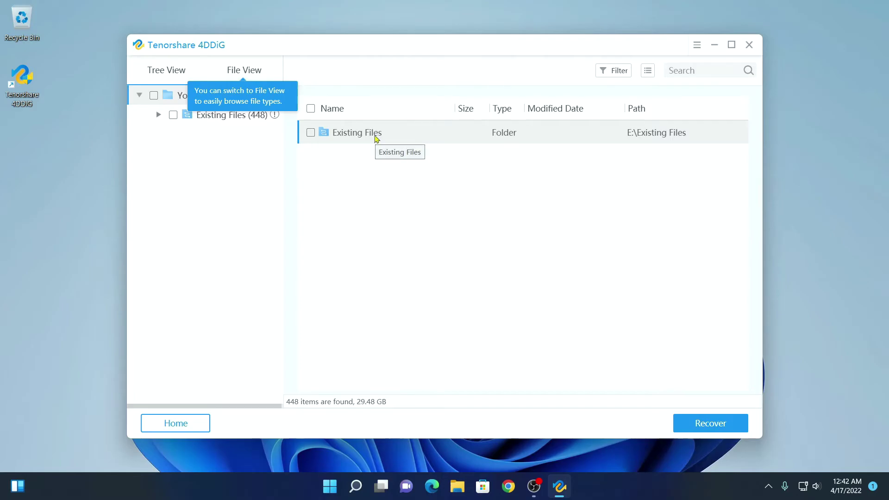
double_click(375, 135)
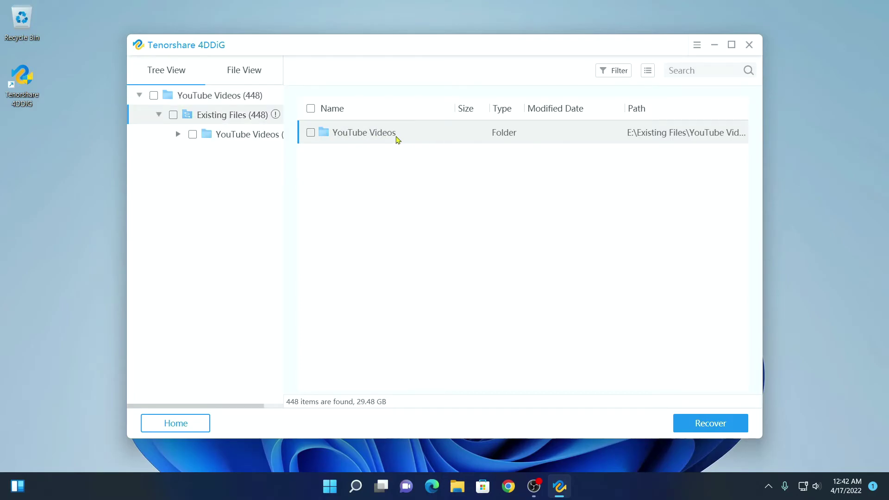
double_click(396, 138)
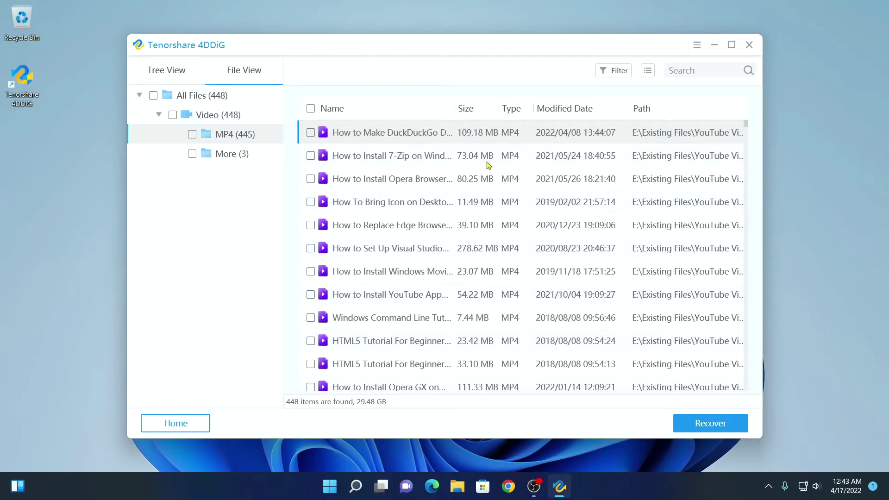
- Browse the MP4 (445) video list with its file sizes and dates
scroll(481, 307, "down", 10)
scroll(481, 307, "down", 20)
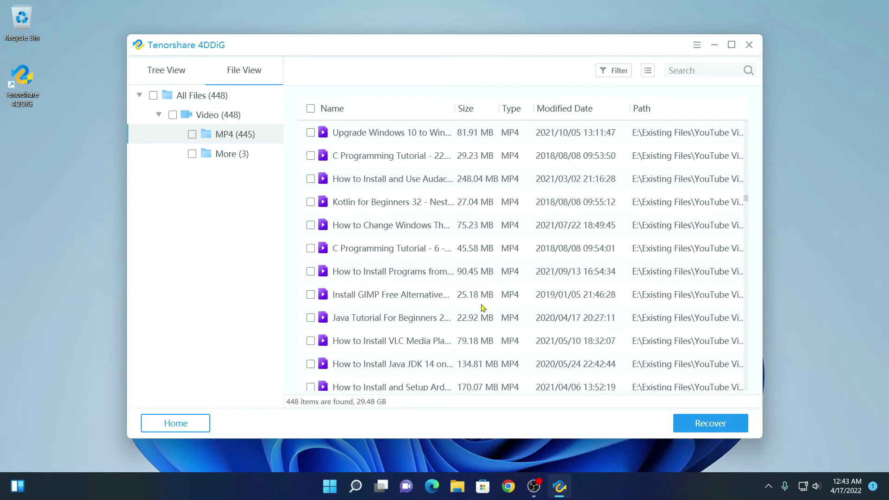
scroll(481, 306, "down", 10)
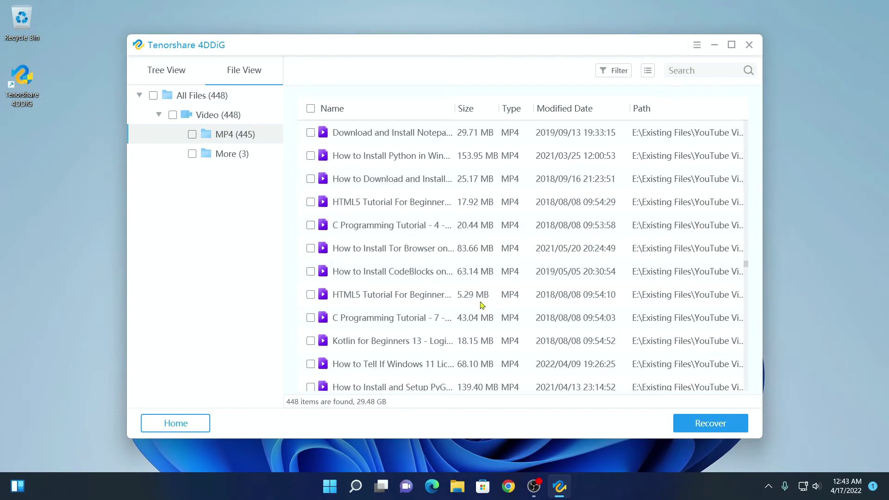
scroll(482, 306, "up", 20)
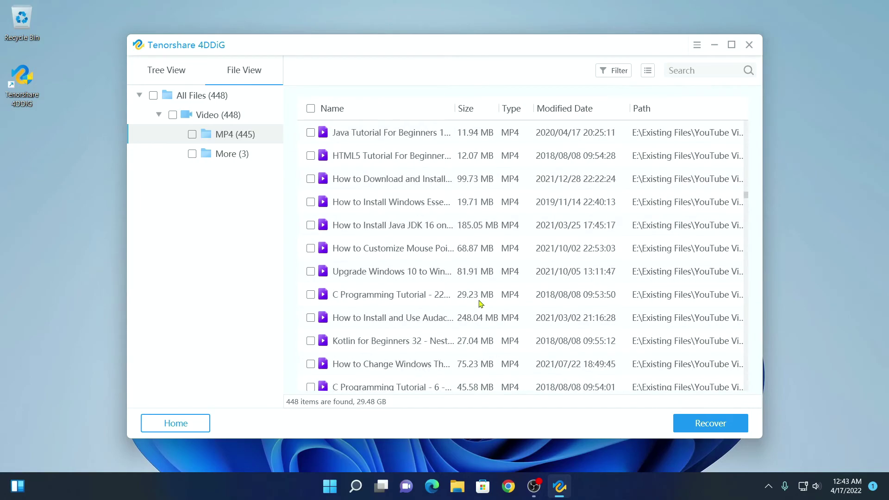
scroll(481, 304, "up", 15)
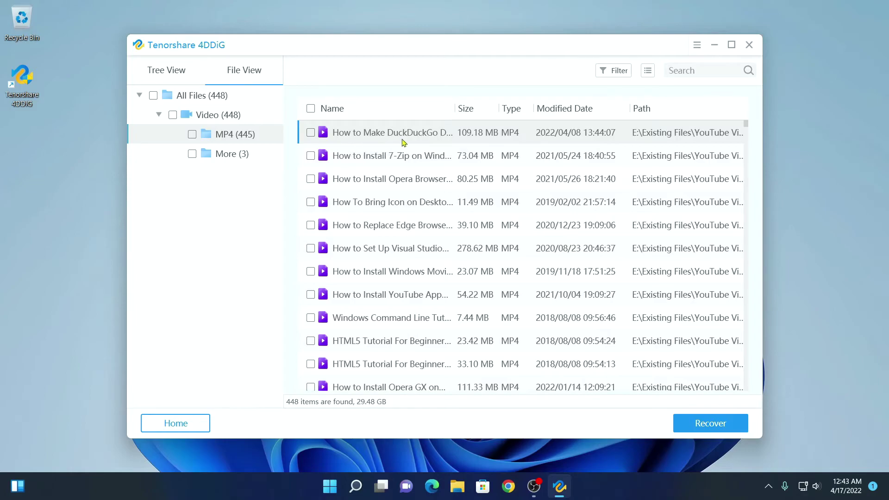
- Recover the 109.18 MB DuckDuckGo MP4 video to the Desktop
left_click(310, 134)
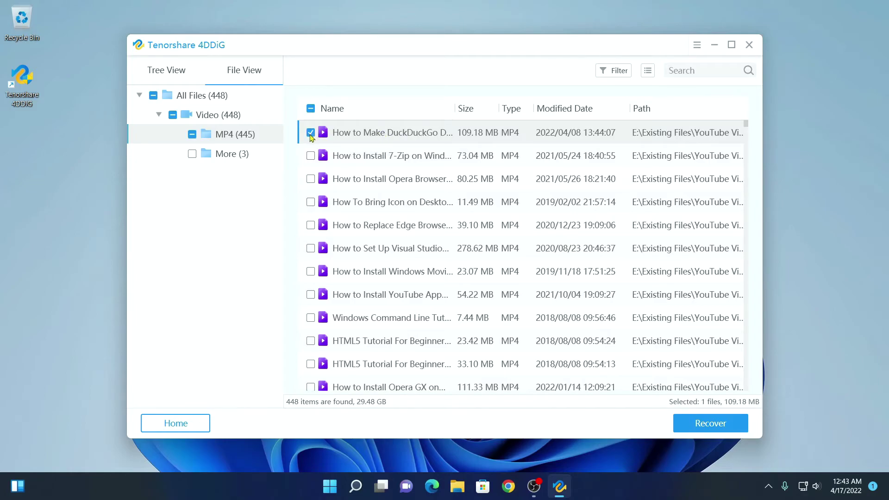
left_click(727, 431)
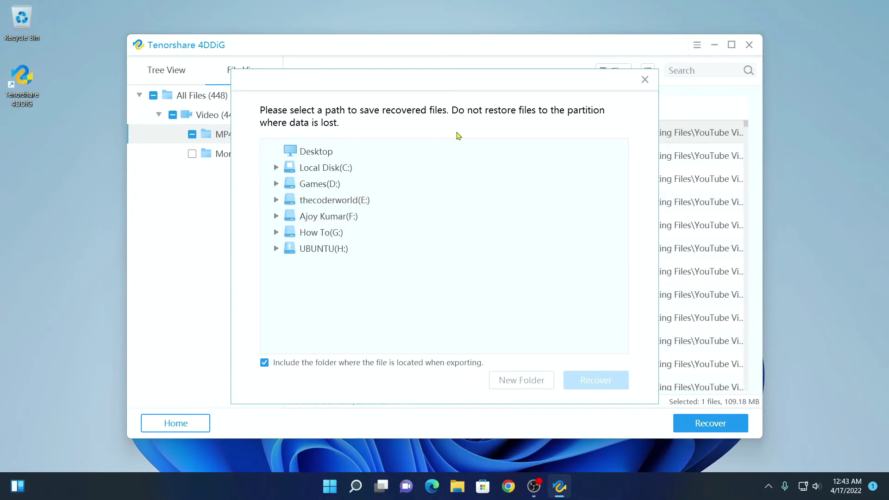
left_click(314, 156)
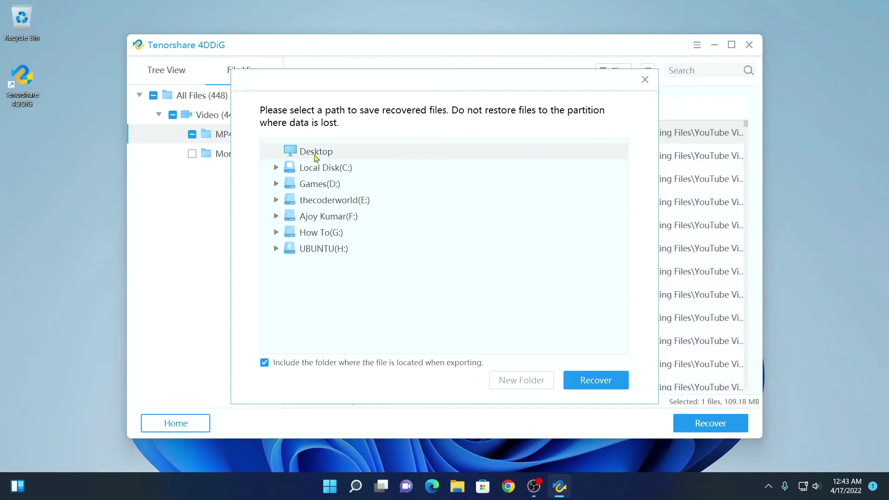
left_click(596, 384)
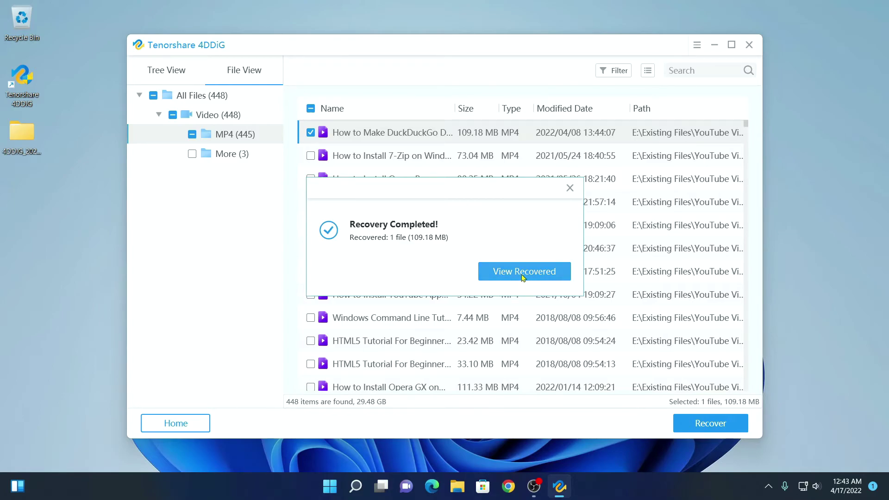
- Open the recovered files in Explorer, down to All Files\Video\MP4
left_click(523, 273)
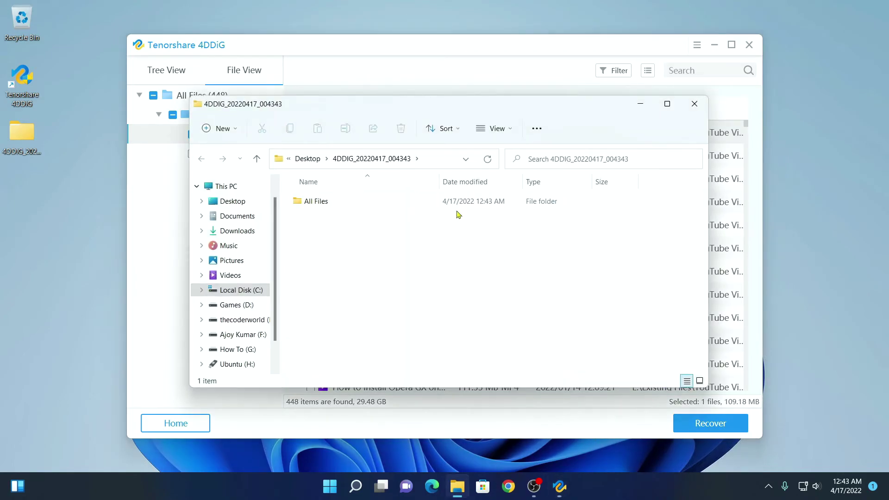
double_click(428, 203)
double_click(429, 203)
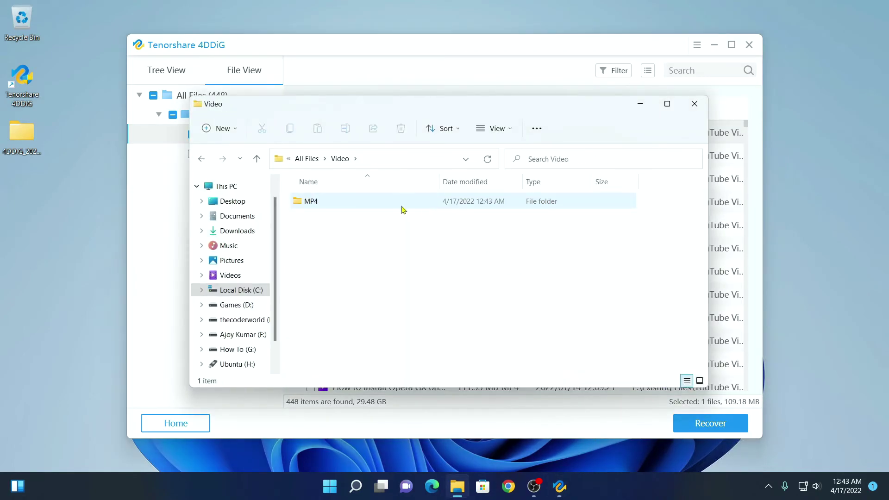
double_click(404, 209)
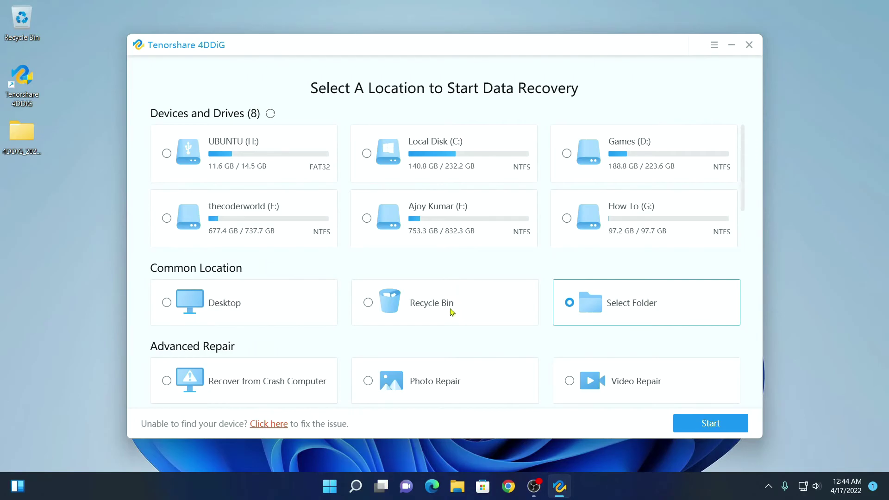
- Check the Recover from Crash Computer, Photo Repair and Video Repair options, then close 4DDiG
left_click(280, 366)
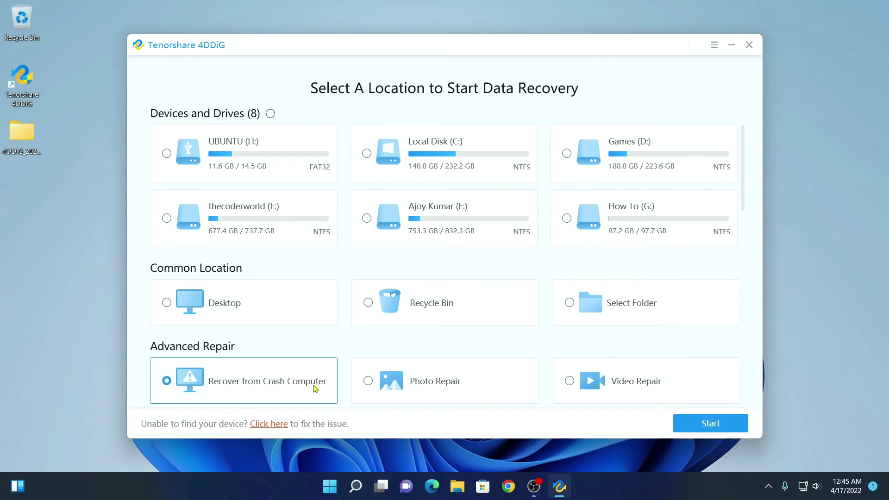
left_click(463, 394)
left_click(679, 387)
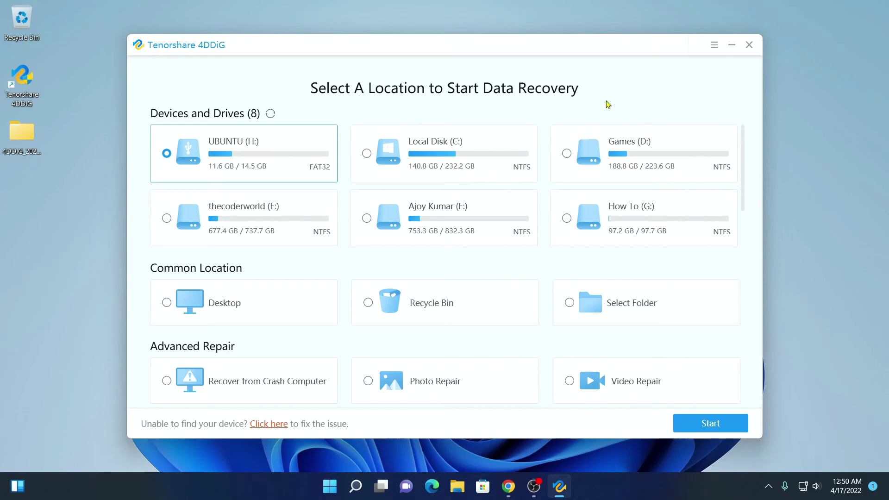
left_click(748, 45)
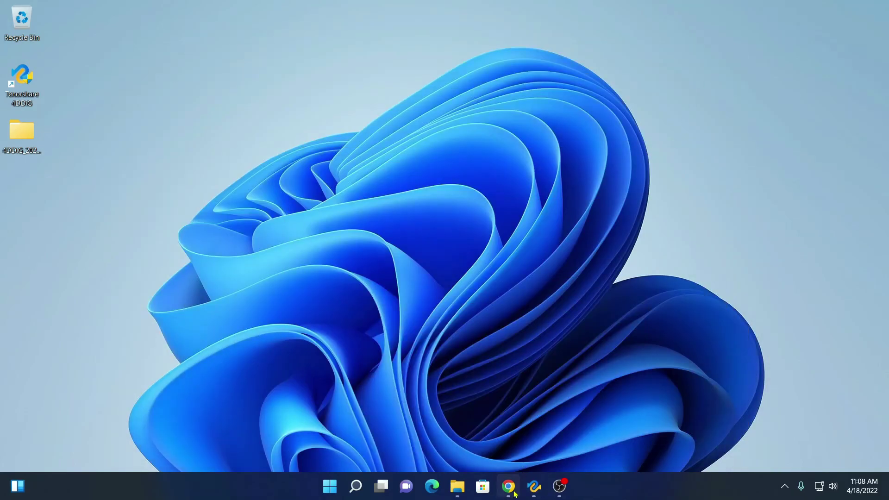
- Restore the Chrome buy page and review the $45.95, $55.95 and $75.95 license prices
left_click(513, 491)
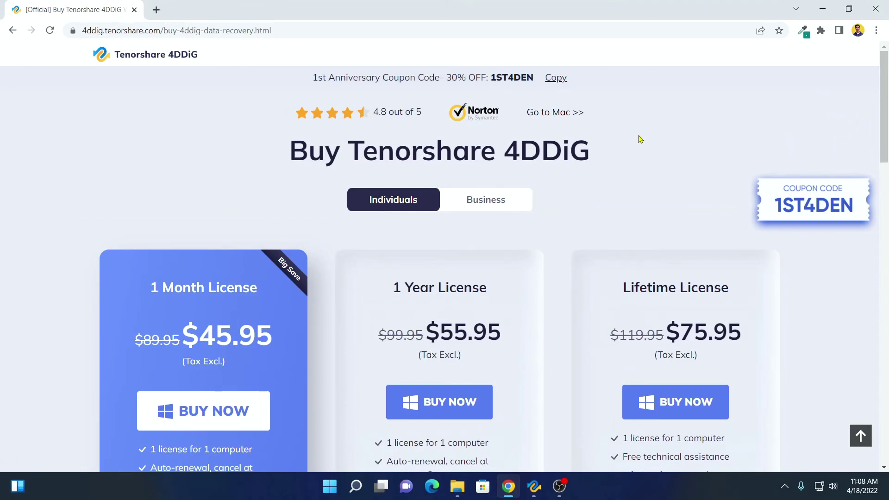
scroll(622, 139, "down", 2)
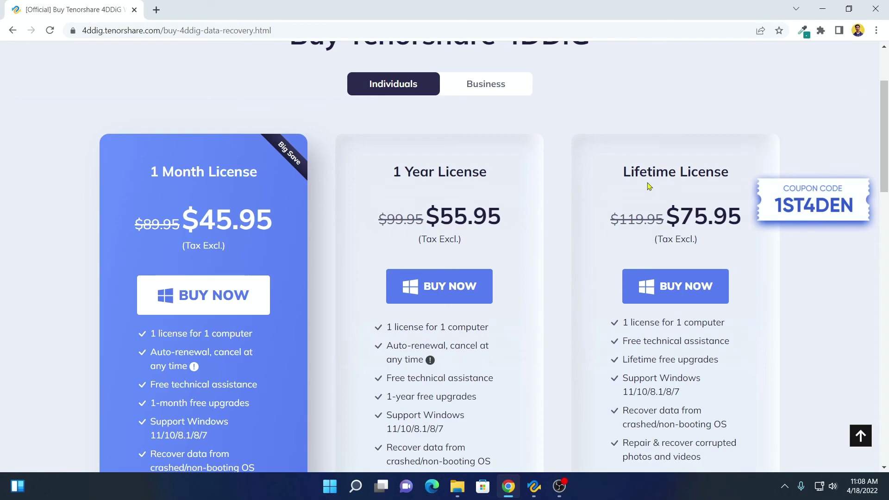
scroll(649, 186, "down", 1)
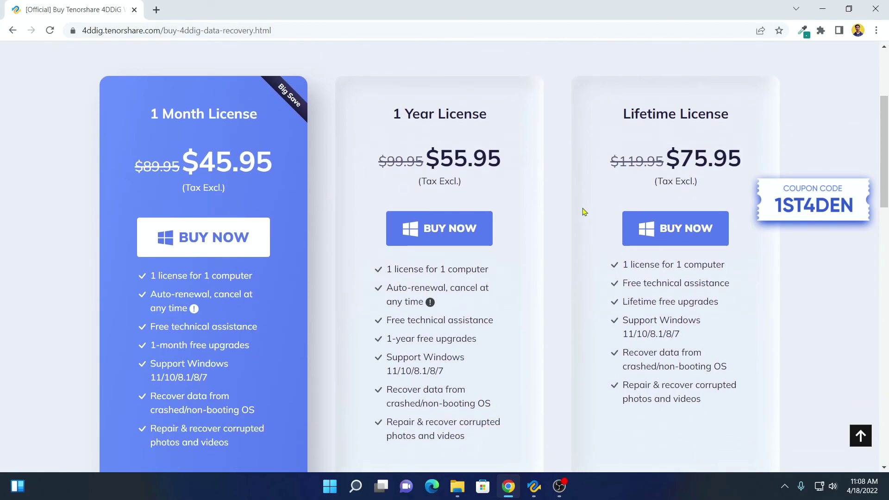
scroll(555, 203, "down", 5)
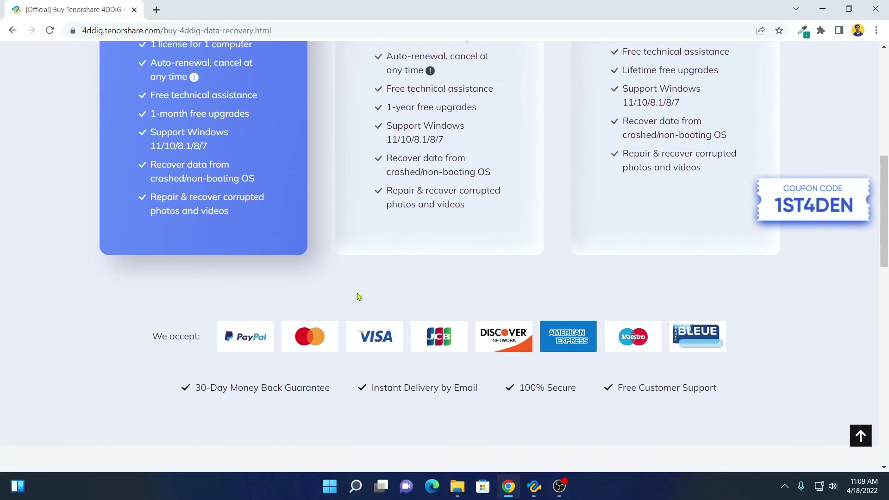